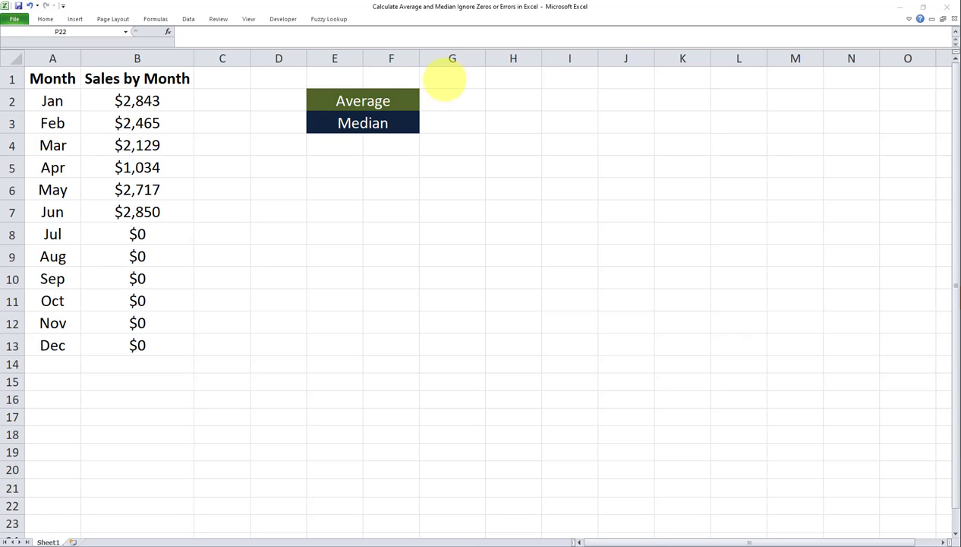
- Enter the formula =AVERAGE(B2:B13) in cell G2 beside the Average label
{"action": "left_click", "coordinate": [441, 105]}
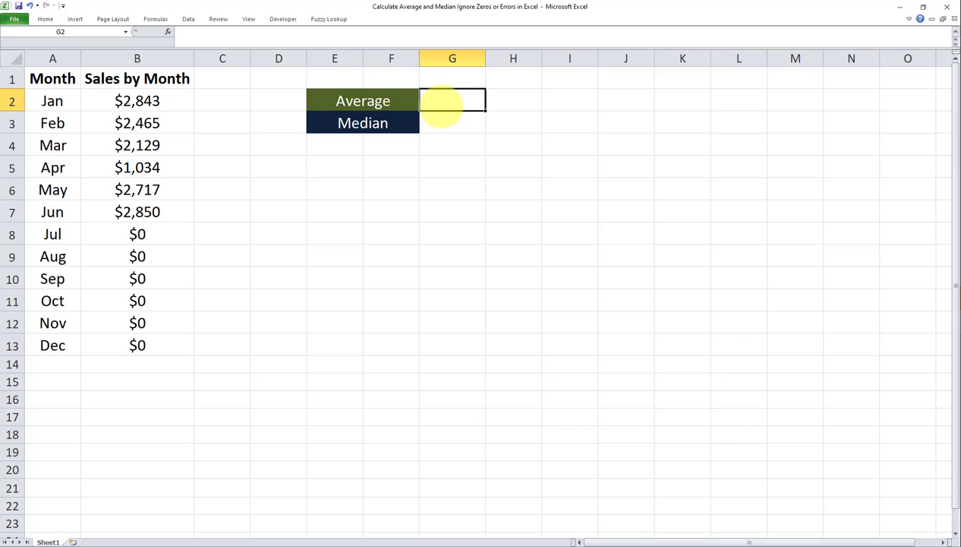
{"action": "type", "text": "="}
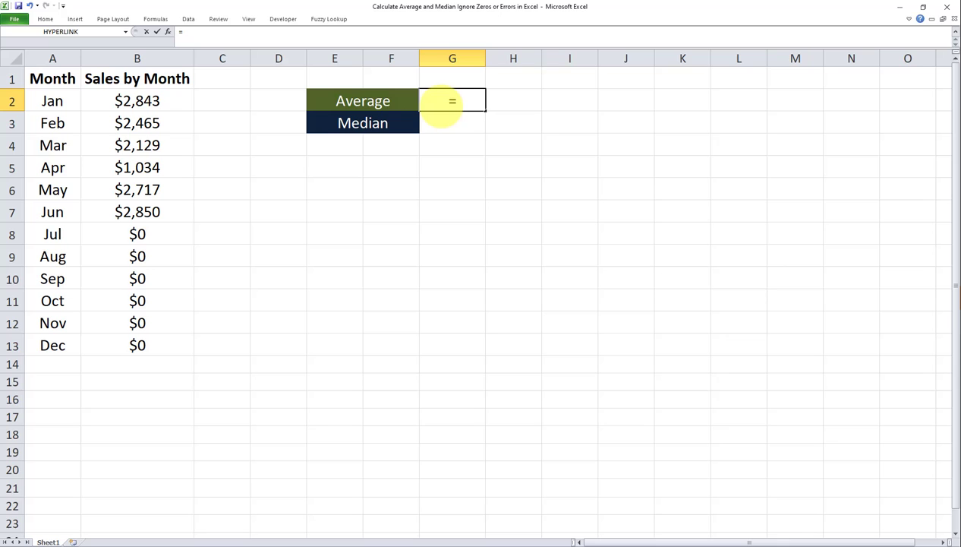
{"action": "type", "text": "AVERAGE("}
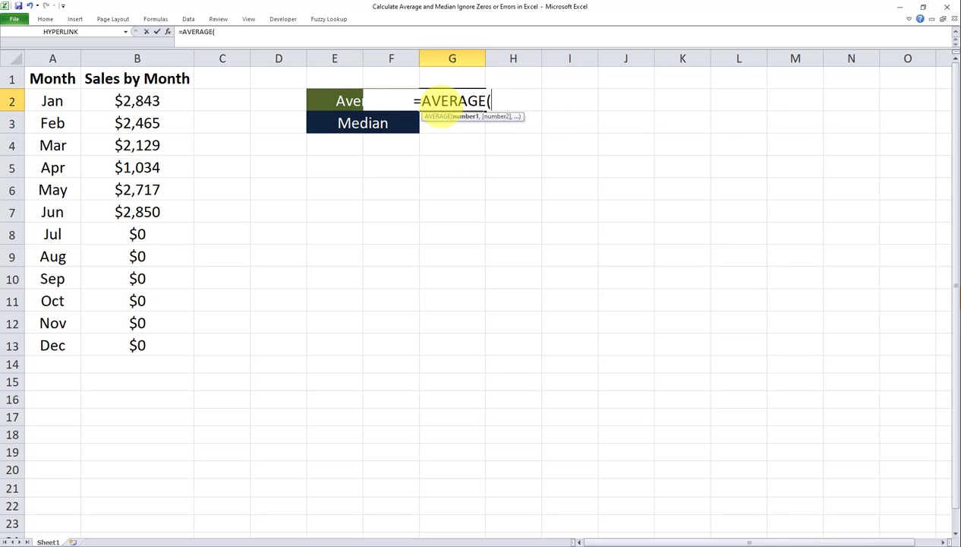
{"action": "left_click_drag", "start_coordinate": [136, 101], "coordinate": [137, 344]}
{"action": "type", "text": ")"}
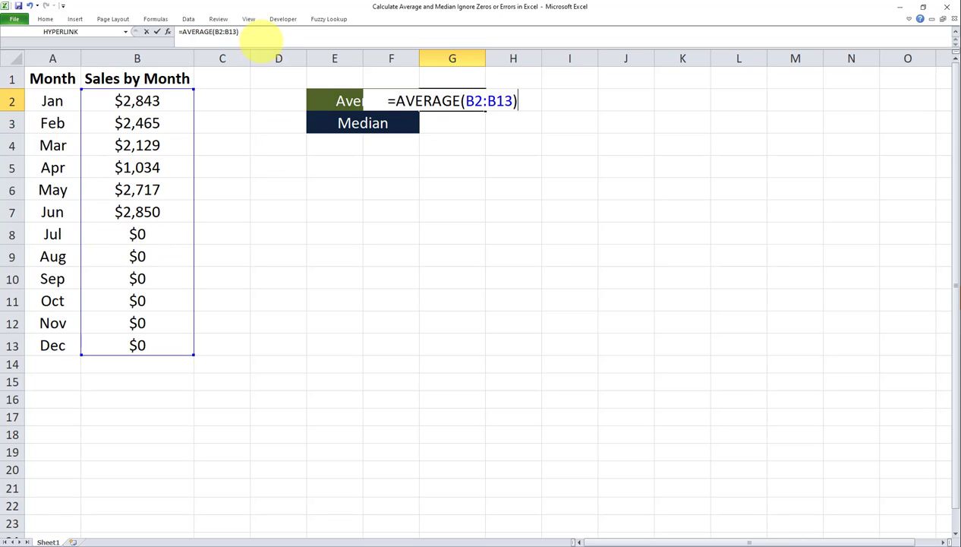
{"action": "left_click", "coordinate": [240, 32]}
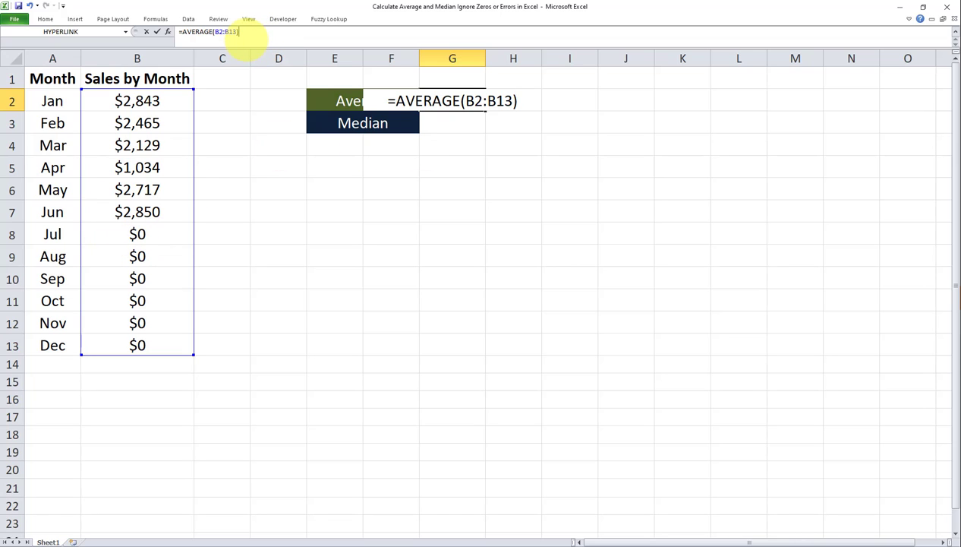
{"action": "key", "text": "Tab"}
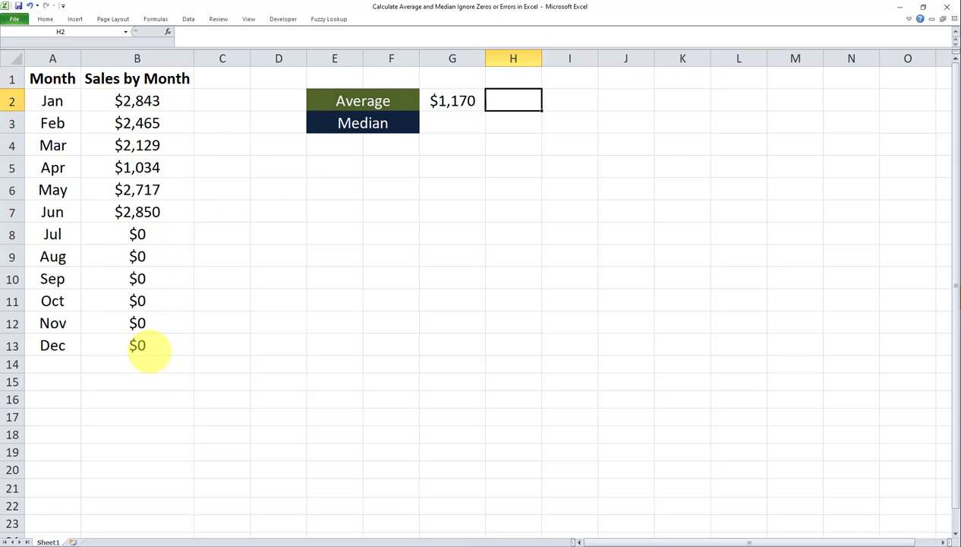
- Change the formula in G2 to =AVERAGEIF(B2:B13,">0") so that zero months are ignored
{"action": "key", "text": "Left"}
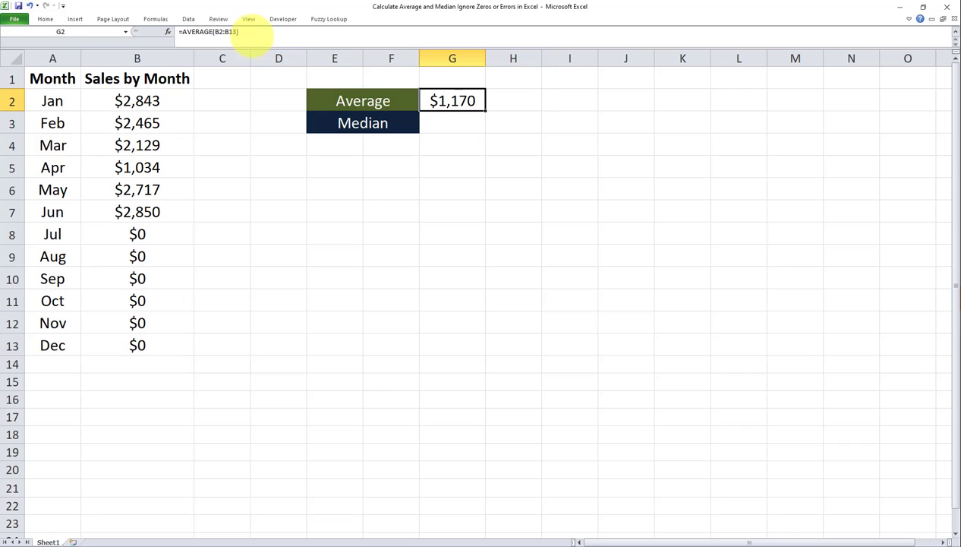
{"action": "left_click", "coordinate": [224, 32]}
{"action": "left_click_drag", "start_coordinate": [238, 32], "coordinate": [213, 32]}
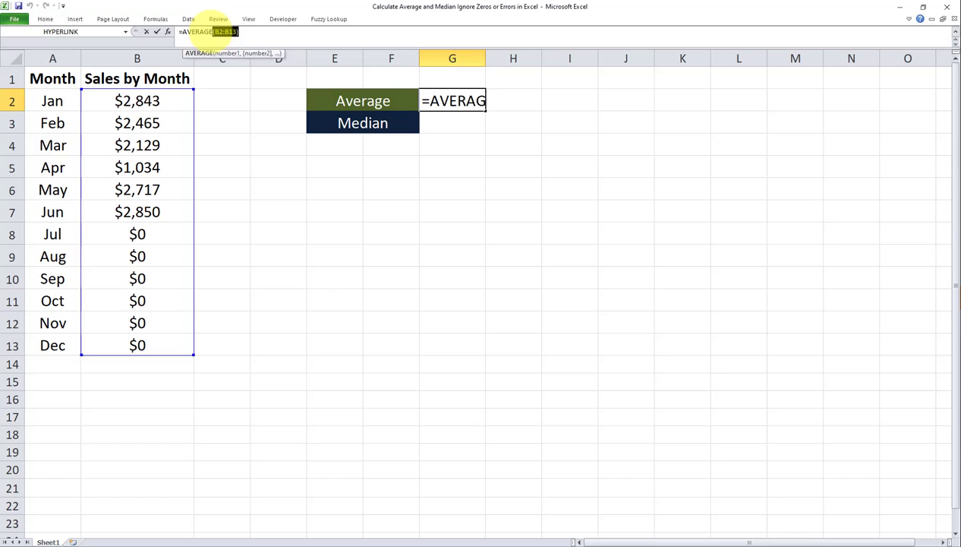
{"action": "type", "text": "IF("}
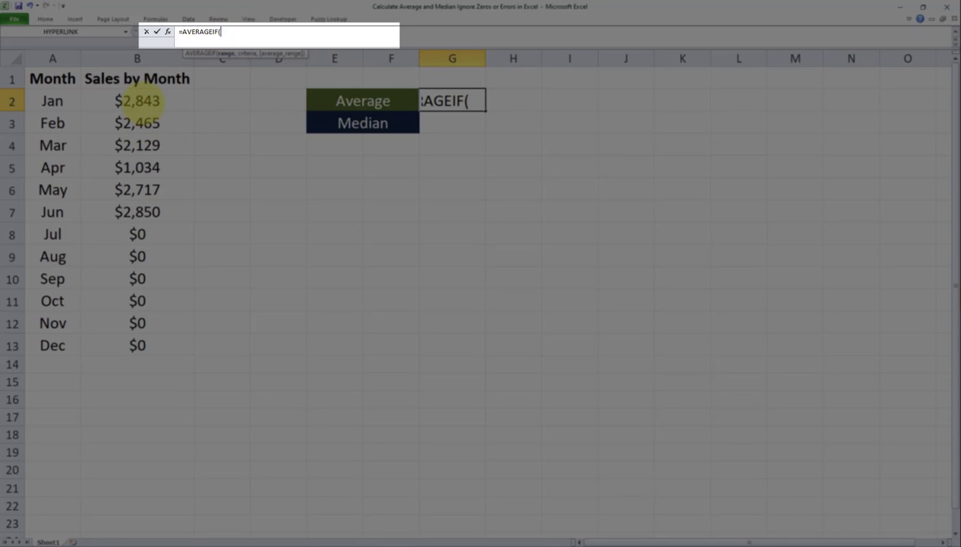
{"action": "left_click_drag", "start_coordinate": [140, 100], "coordinate": [137, 345]}
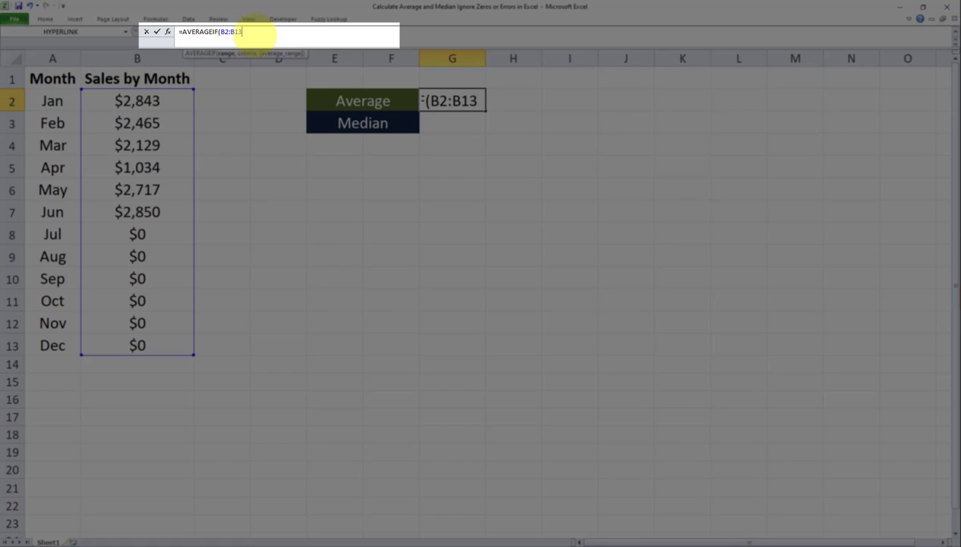
{"action": "type", "text": ",\""}
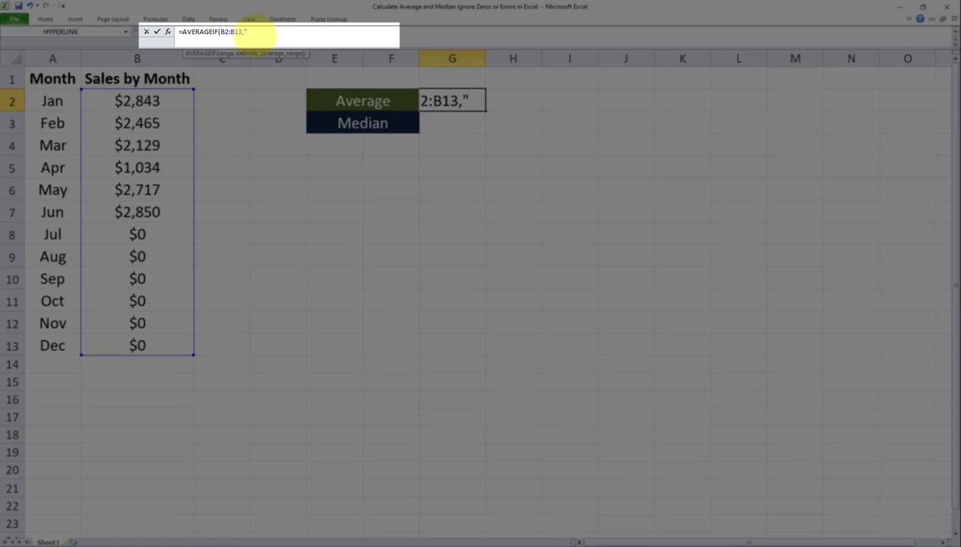
{"action": "type", "text": ">0\")"}
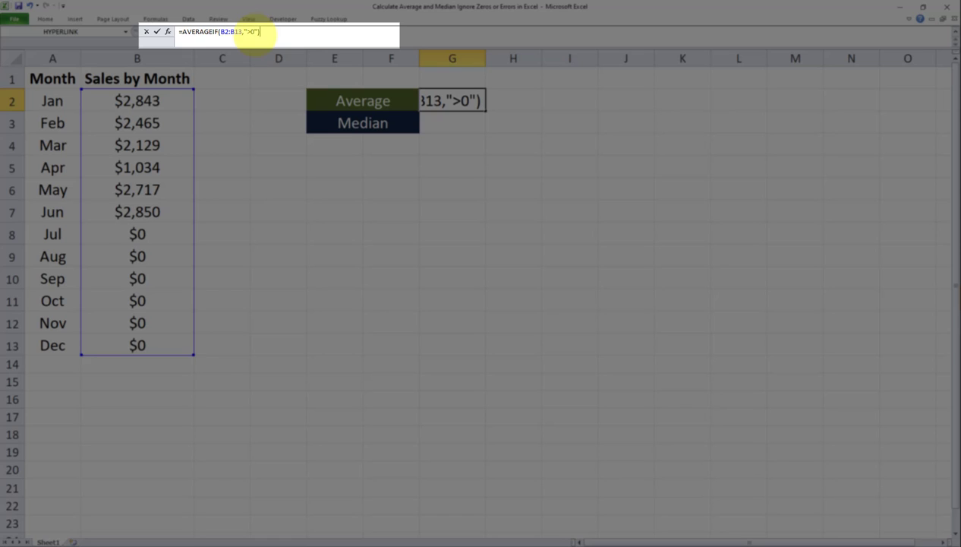
{"action": "key", "text": "Tab"}
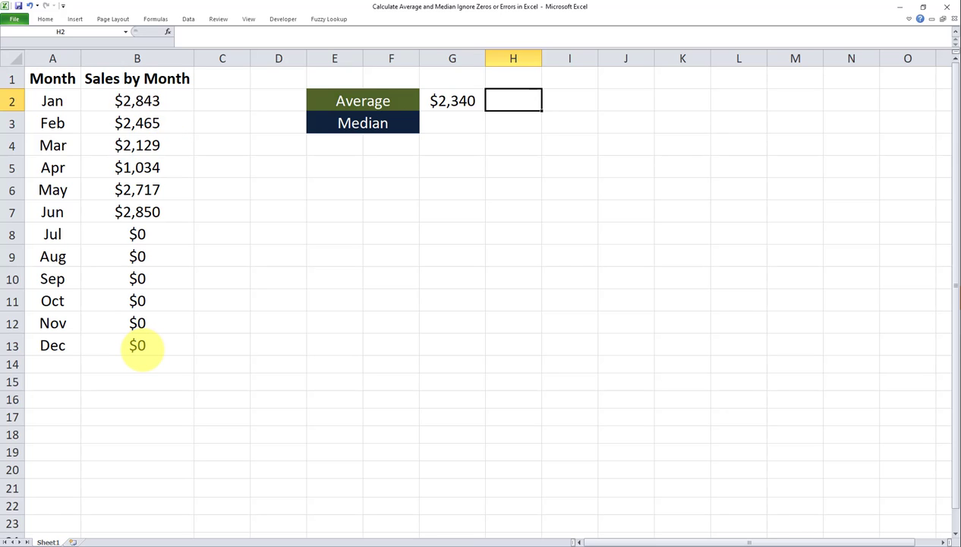
- Set the July sales value in cell B8 to 1000
{"action": "left_click_drag", "start_coordinate": [138, 101], "coordinate": [138, 212]}
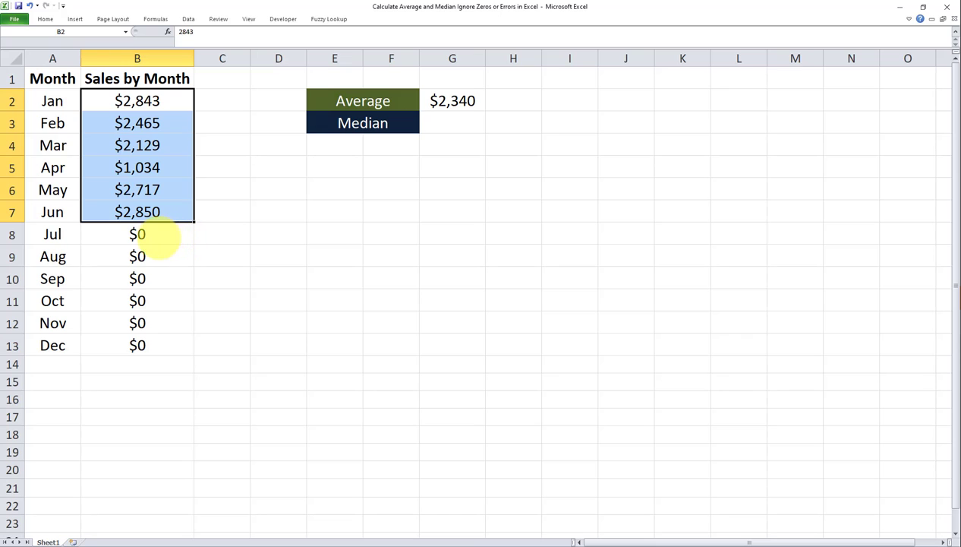
{"action": "left_click", "coordinate": [477, 102]}
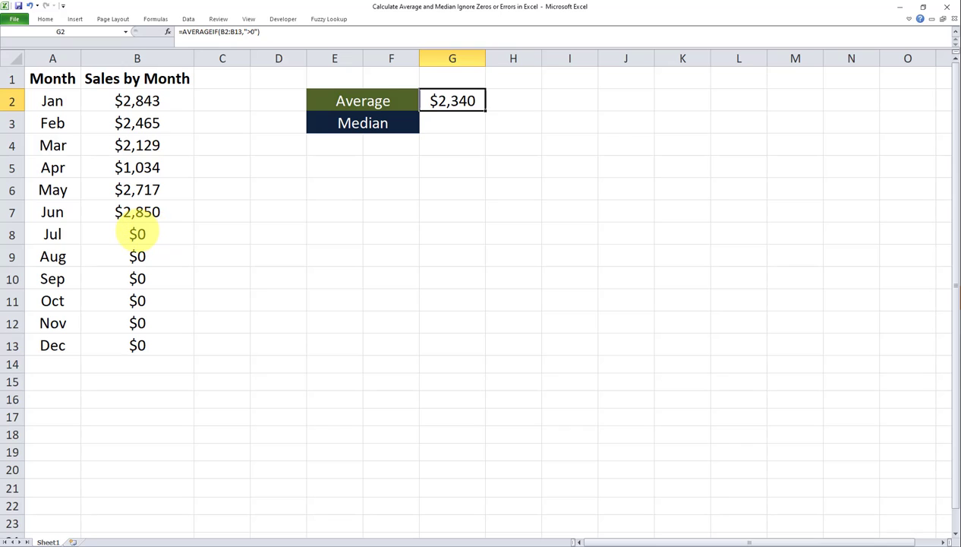
{"action": "left_click", "coordinate": [137, 234]}
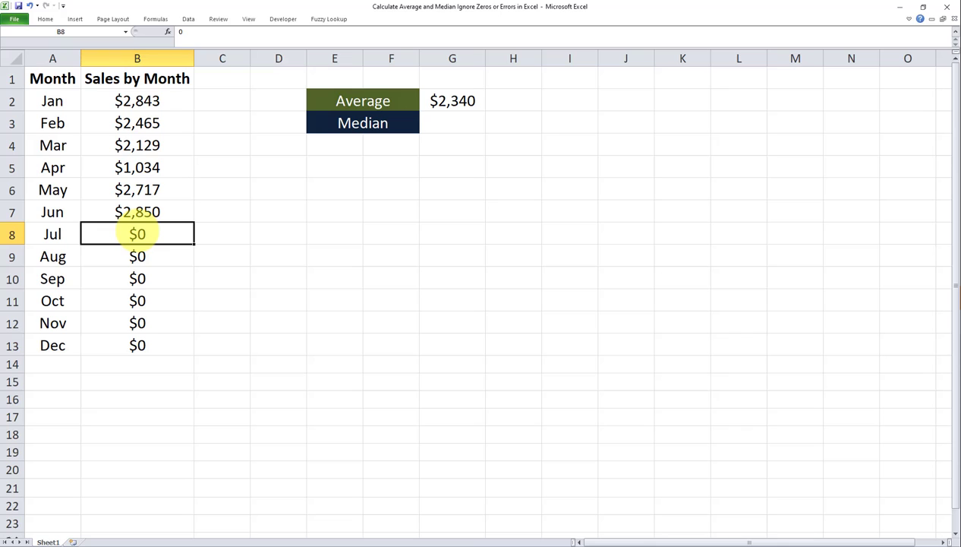
{"action": "type", "text": "1000"}
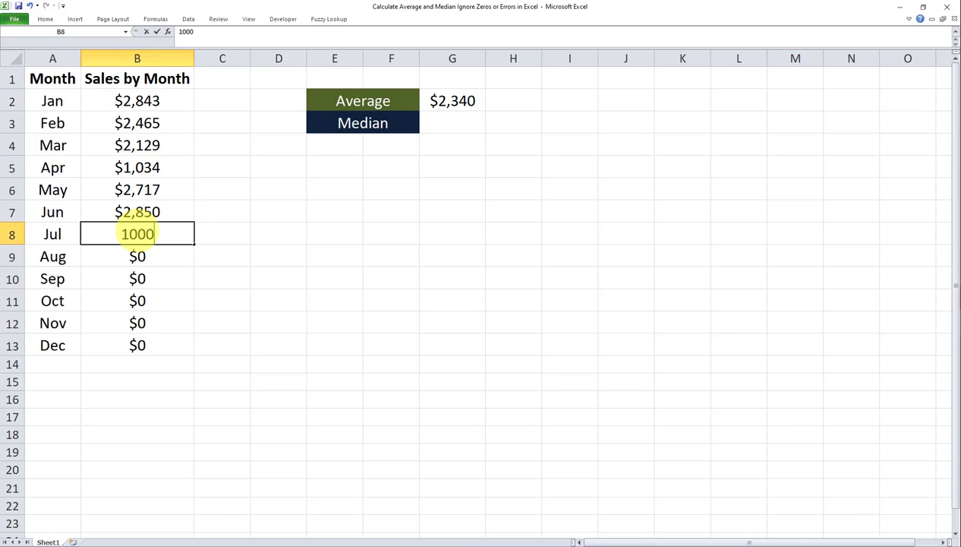
{"action": "key", "text": "Tab"}
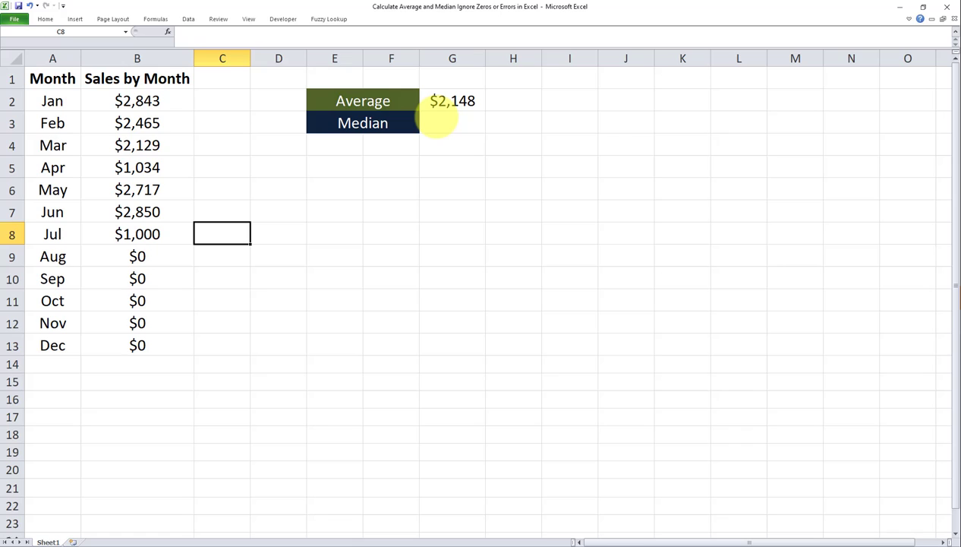
- Enter a MEDIAN formula over B2:B13 in cell G3 beside the Median label
{"action": "left_click", "coordinate": [448, 121]}
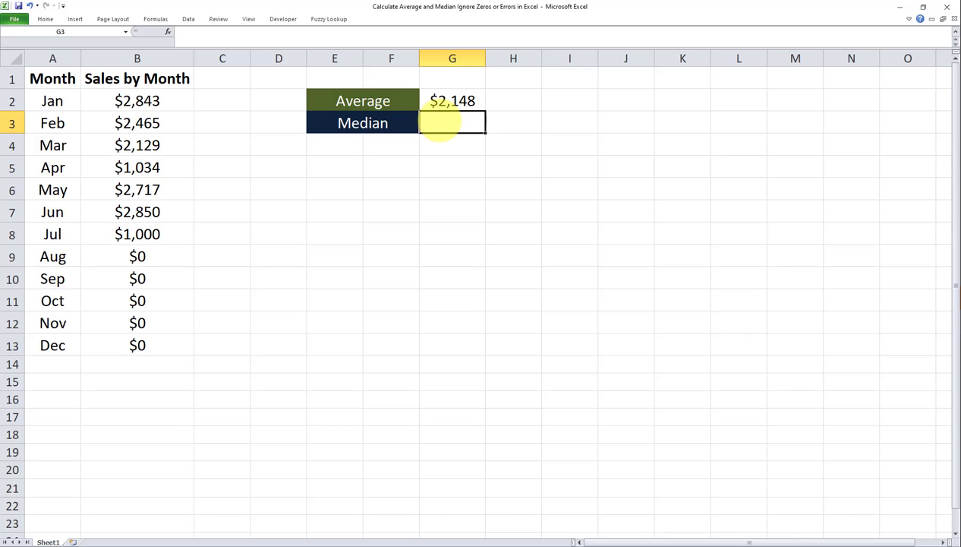
{"action": "type", "text": "=MEDIAN"}
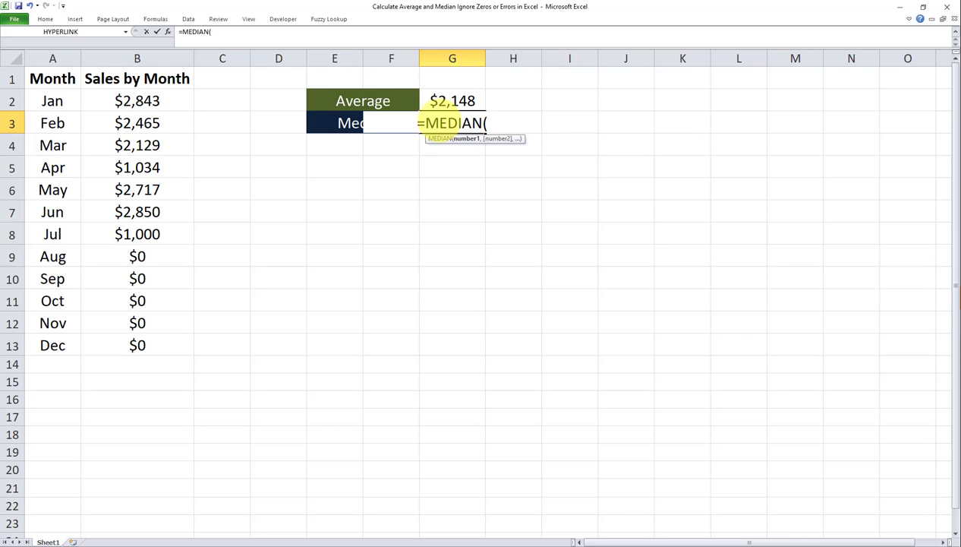
{"action": "type", "text": "("}
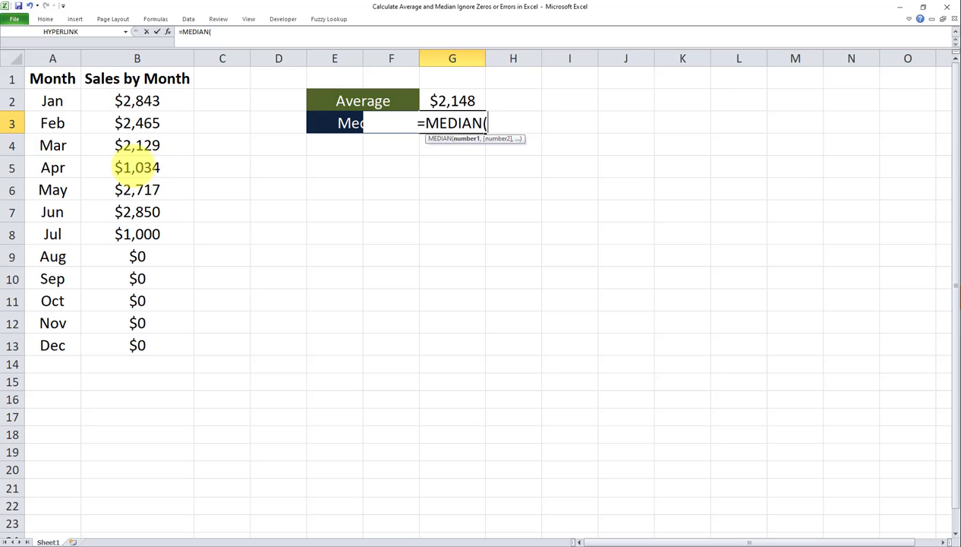
{"action": "left_click_drag", "start_coordinate": [144, 110], "coordinate": [172, 343]}
{"action": "key", "text": "Tab"}
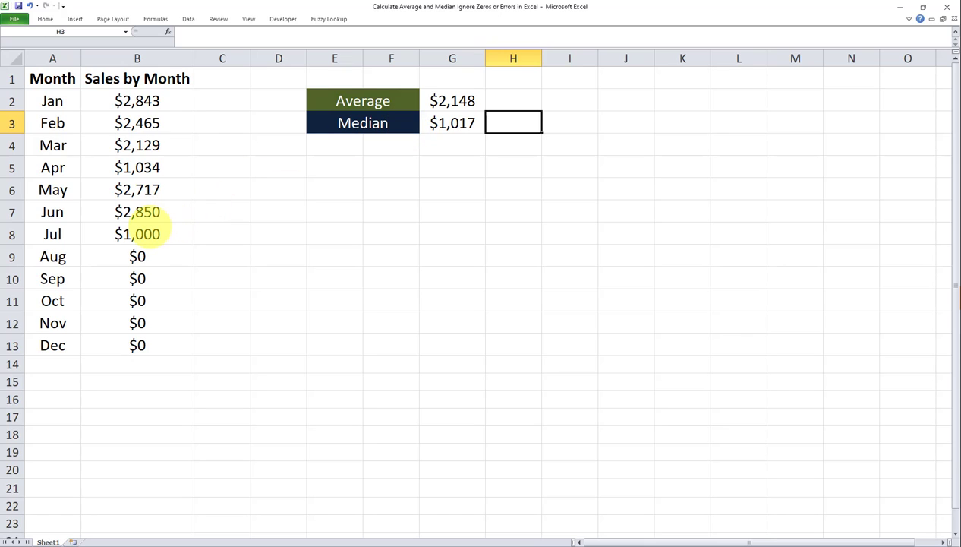
- Change the median formula in G3 to =MEDIAN(IF(B2:B13>0,B2:B13)) as an ordinary formula
{"action": "left_click", "coordinate": [455, 124]}
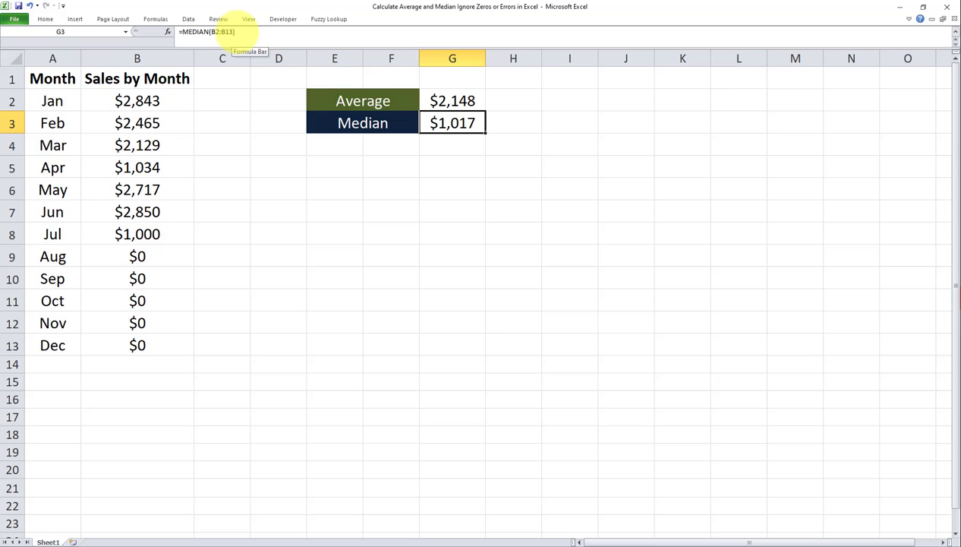
{"action": "left_click", "coordinate": [237, 32]}
{"action": "left_click_drag", "start_coordinate": [234, 32], "coordinate": [211, 32]}
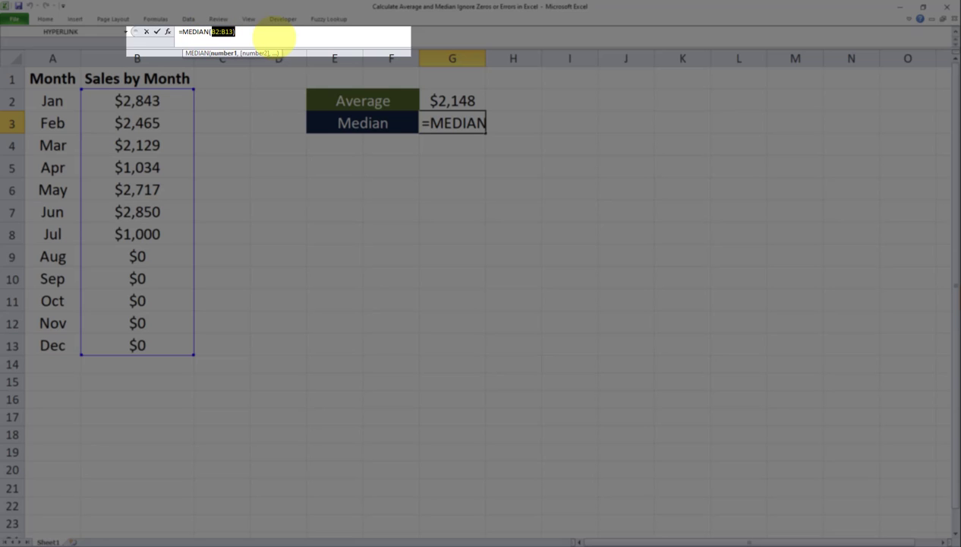
{"action": "key", "text": "BackSpace"}
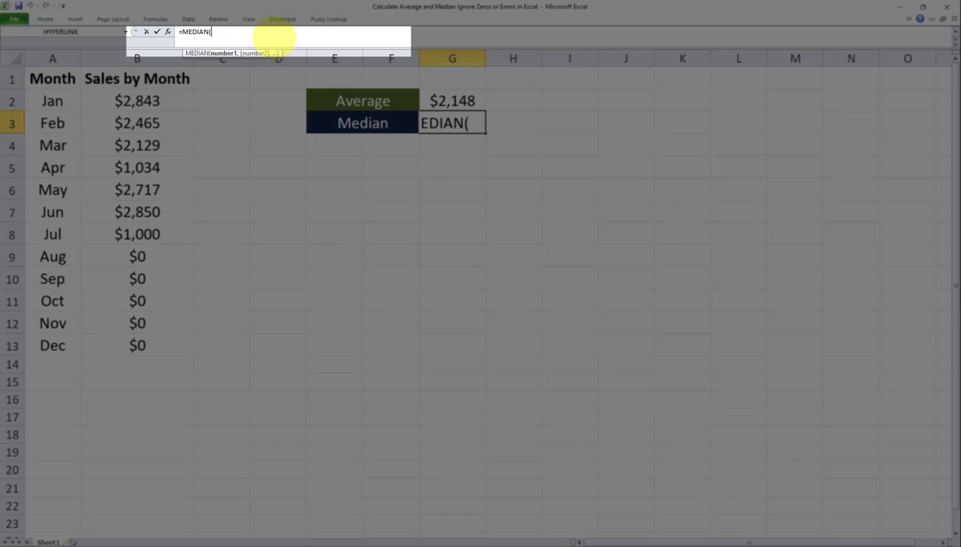
{"action": "type", "text": "IF("}
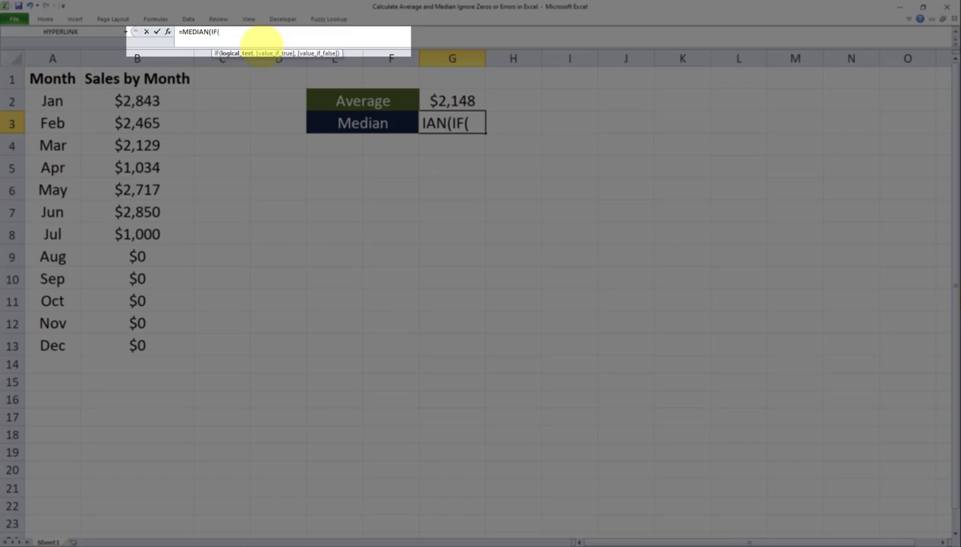
{"action": "left_click_drag", "start_coordinate": [135, 101], "coordinate": [154, 351]}
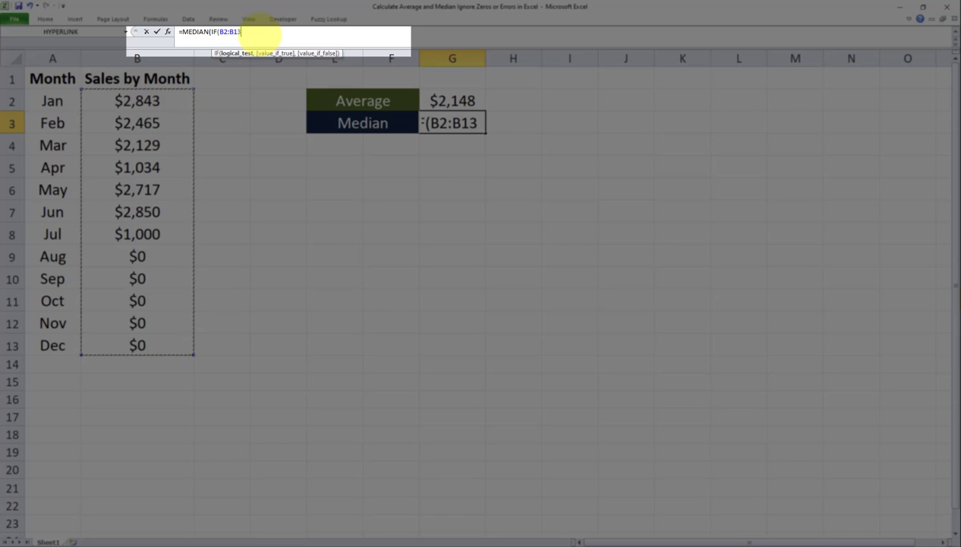
{"action": "type", "text": ">"}
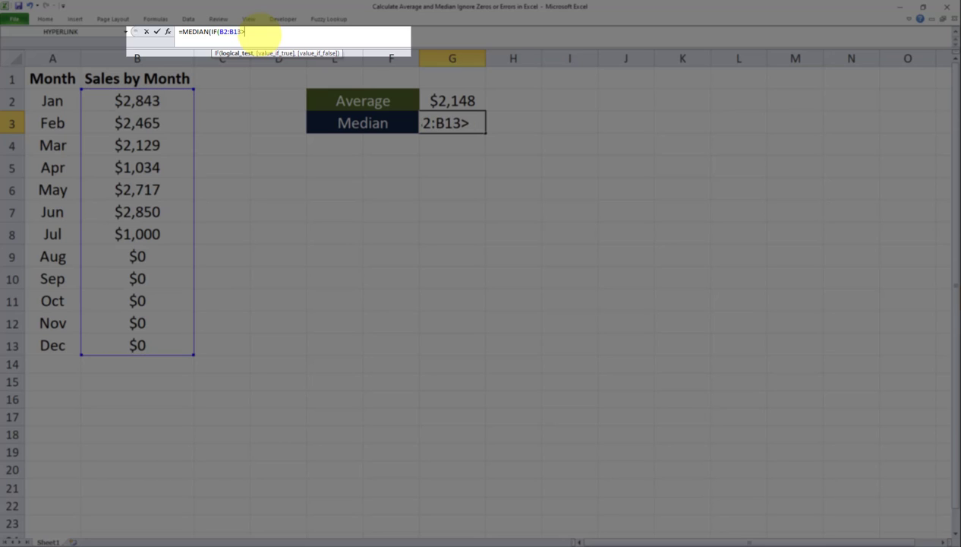
{"action": "type", "text": "0,"}
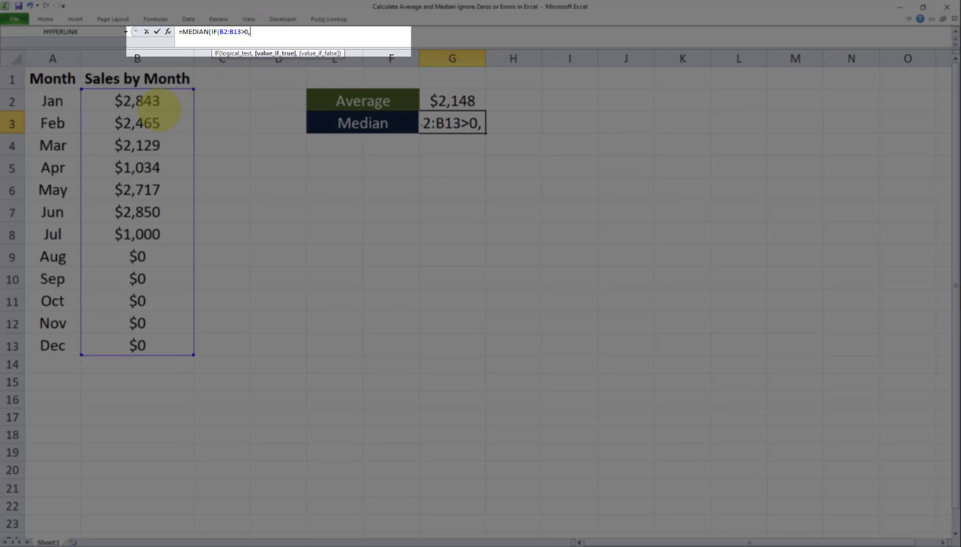
{"action": "left_click_drag", "start_coordinate": [156, 101], "coordinate": [159, 345]}
{"action": "type", "text": ")"}
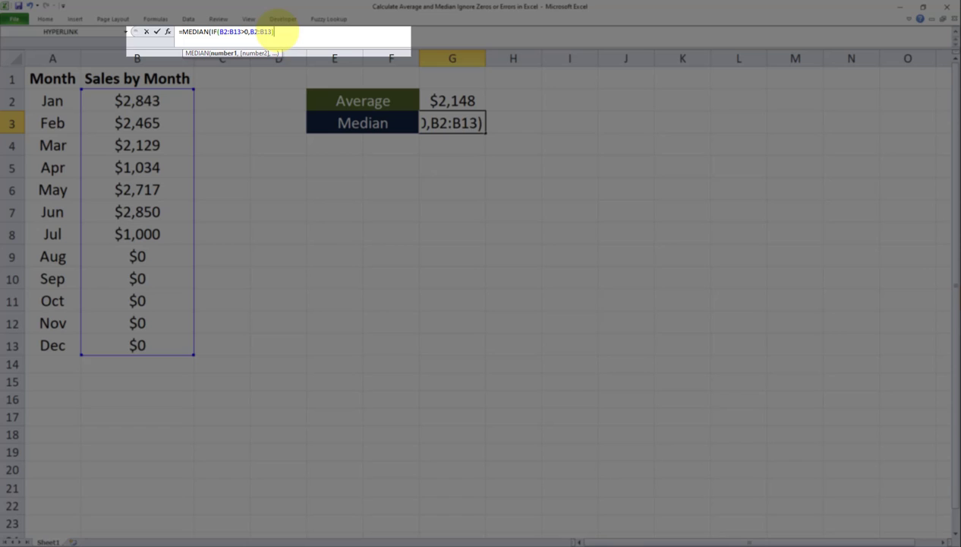
{"action": "type", "text": ")"}
{"action": "key", "text": "Return"}
- Convert the MEDIAN(IF()) formula in G3 into an array formula
{"action": "left_click", "coordinate": [475, 126]}
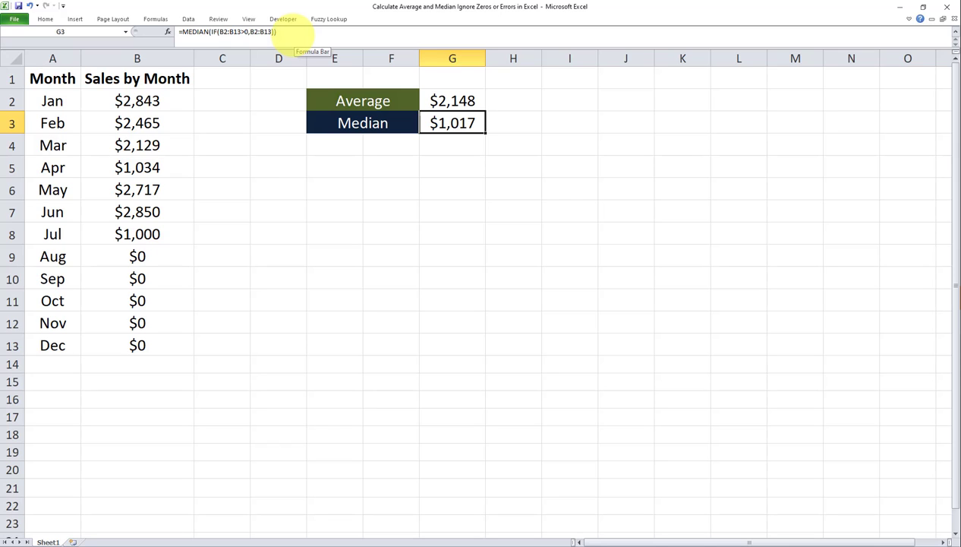
{"action": "left_click", "coordinate": [304, 34]}
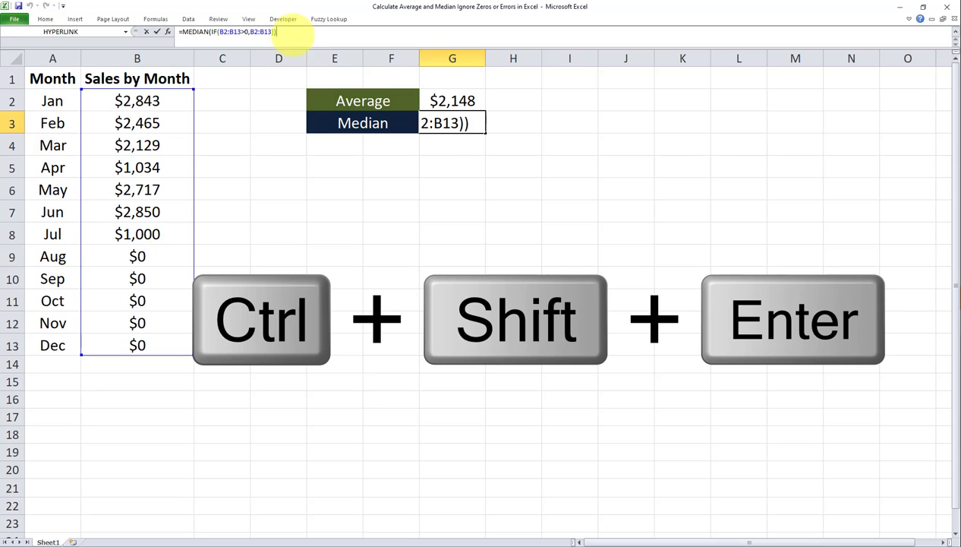
{"action": "key", "text": "ctrl+shift+Return"}
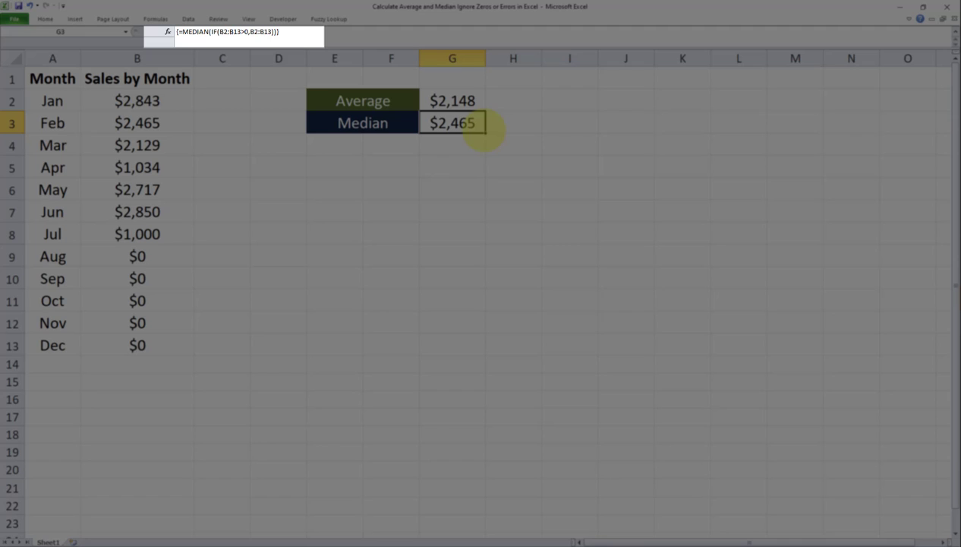
{"action": "key", "text": "Right"}
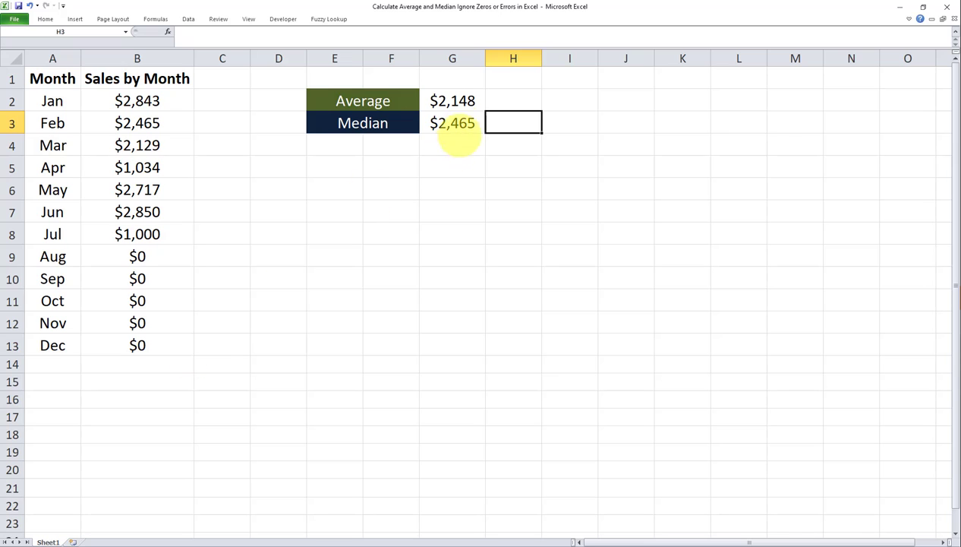
{"action": "left_click", "coordinate": [451, 123]}
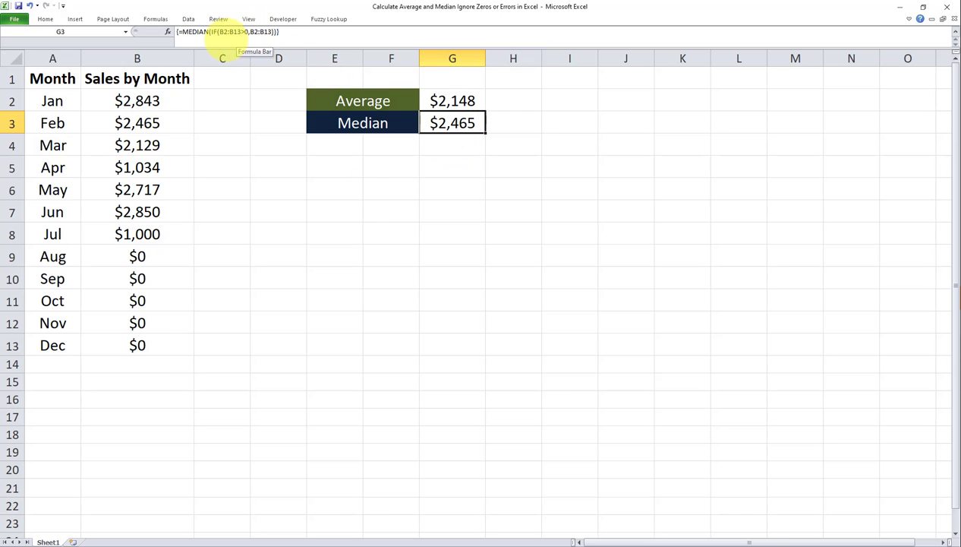